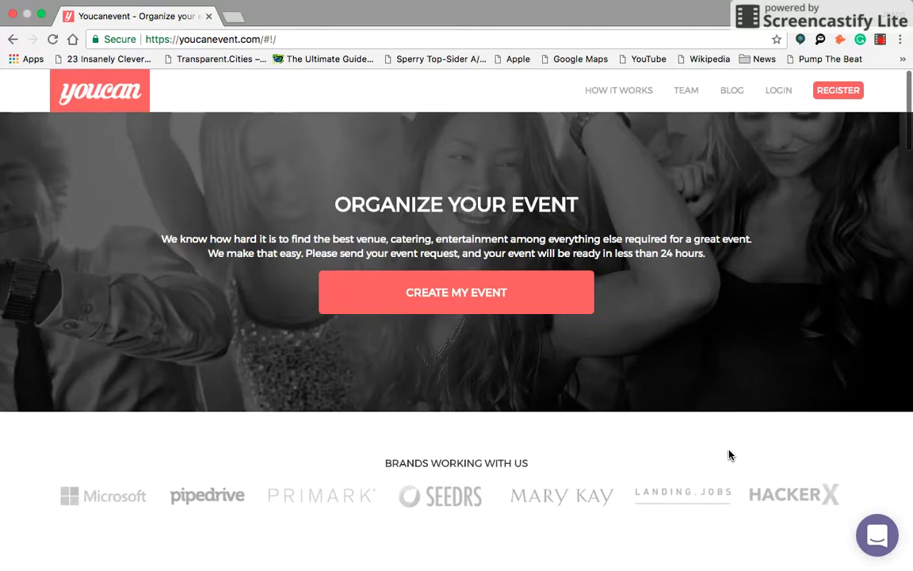
Use REGISTER on the Youcanevent homepage to reach the app's sign-in page.
click(832, 94)
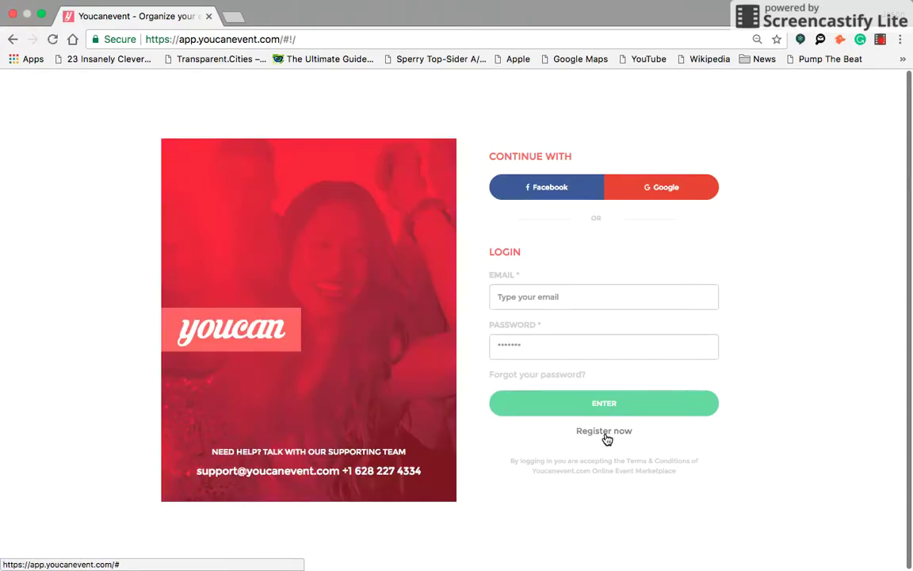
Log in to the vendor account with the saved email and the account password.
click(606, 436)
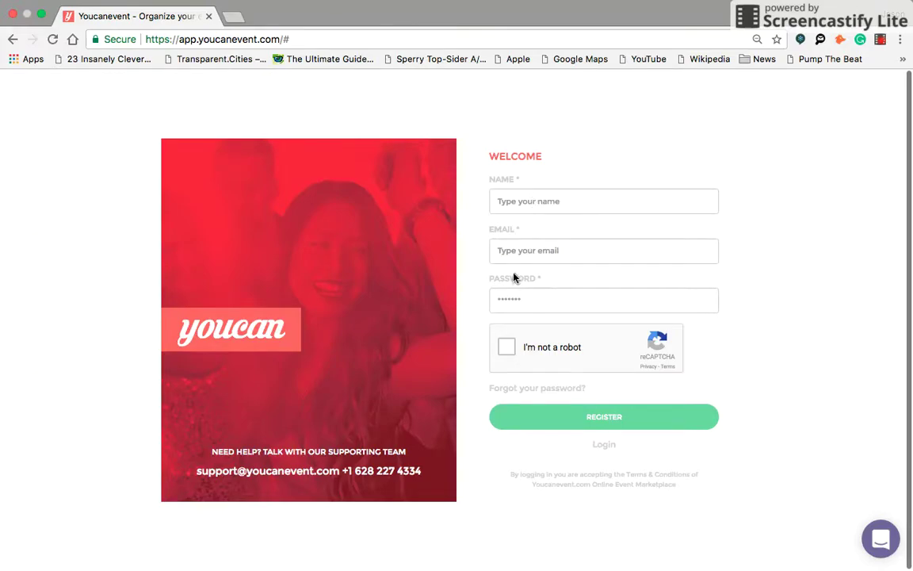
click(604, 449)
click(516, 299)
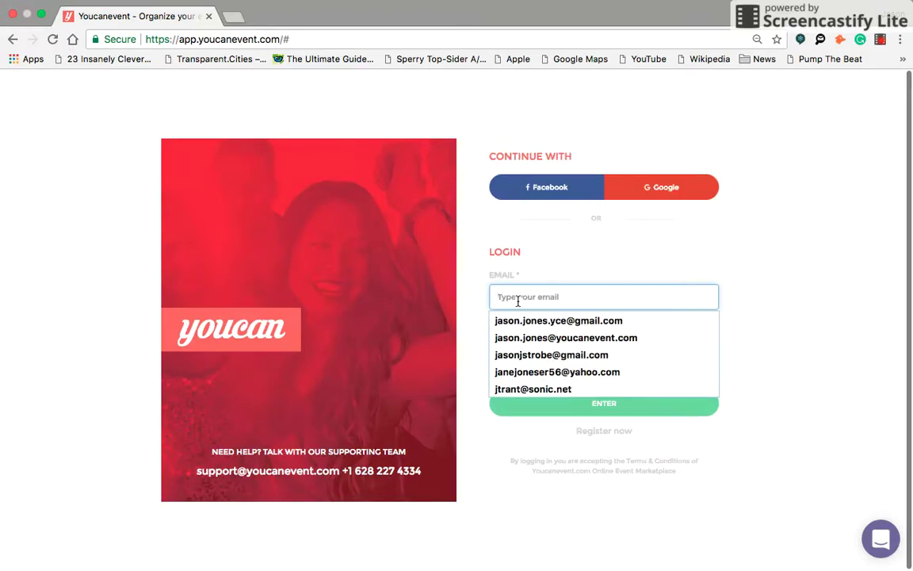
text(j)
key(Down)
key(Down)
key(Return)
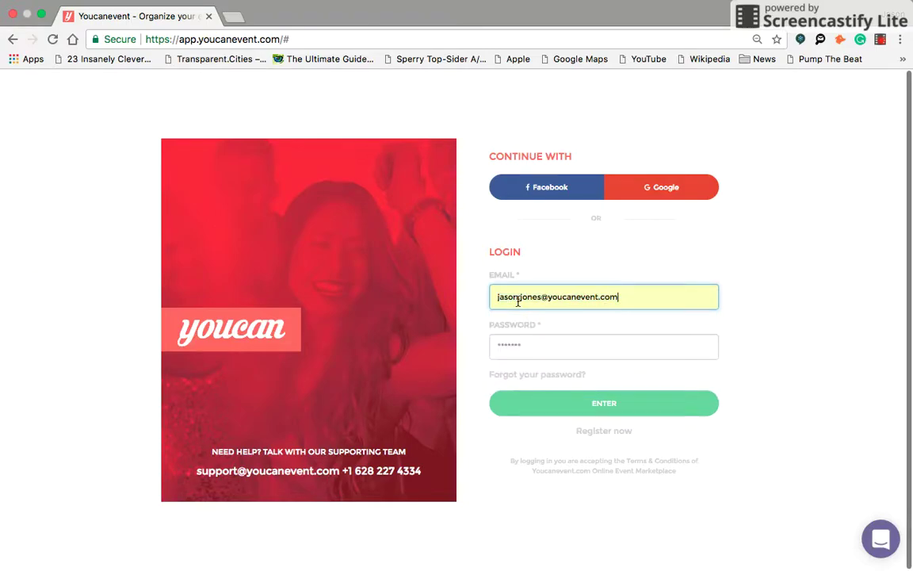
click(533, 345)
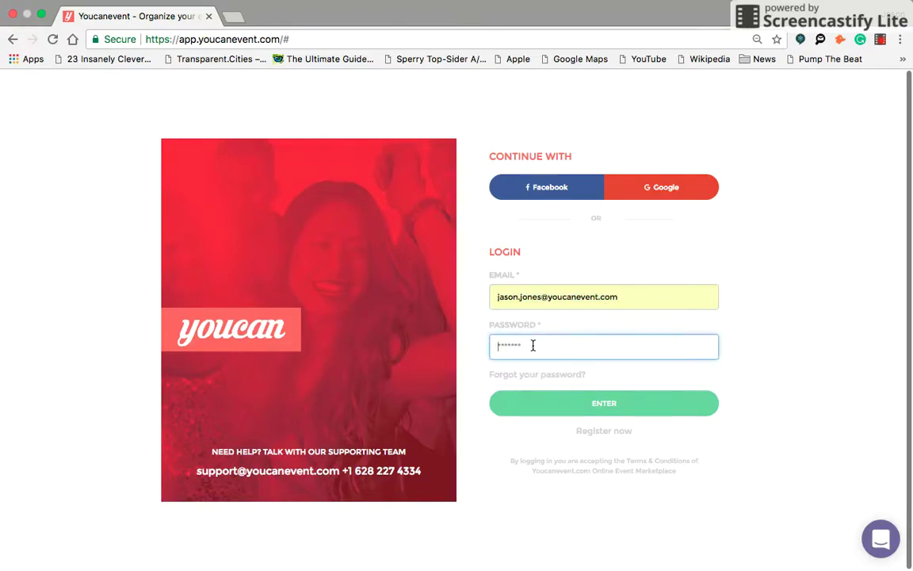
text(password)
click(577, 410)
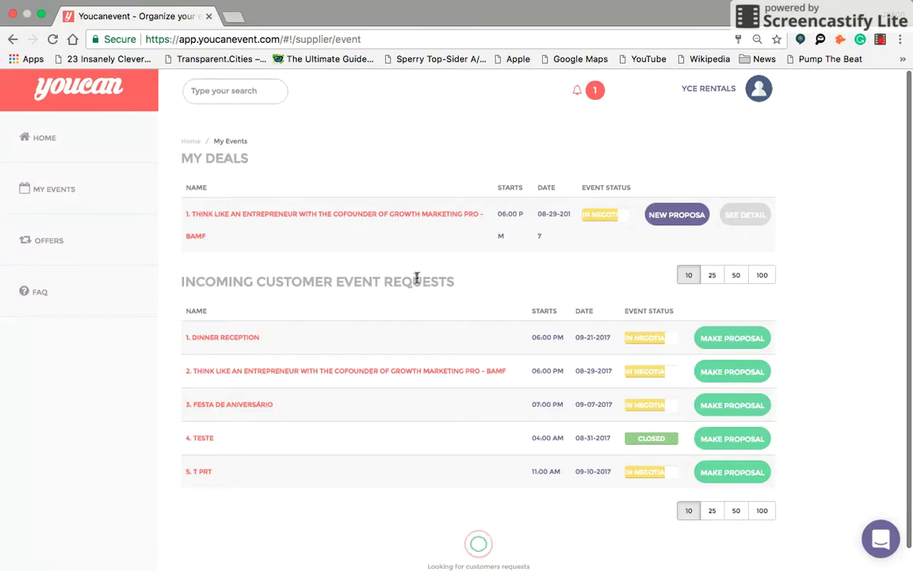
Scroll My Events to start a new proposal for the Think Like an Entrepreneur request.
scroll(466, 351, down, 1)
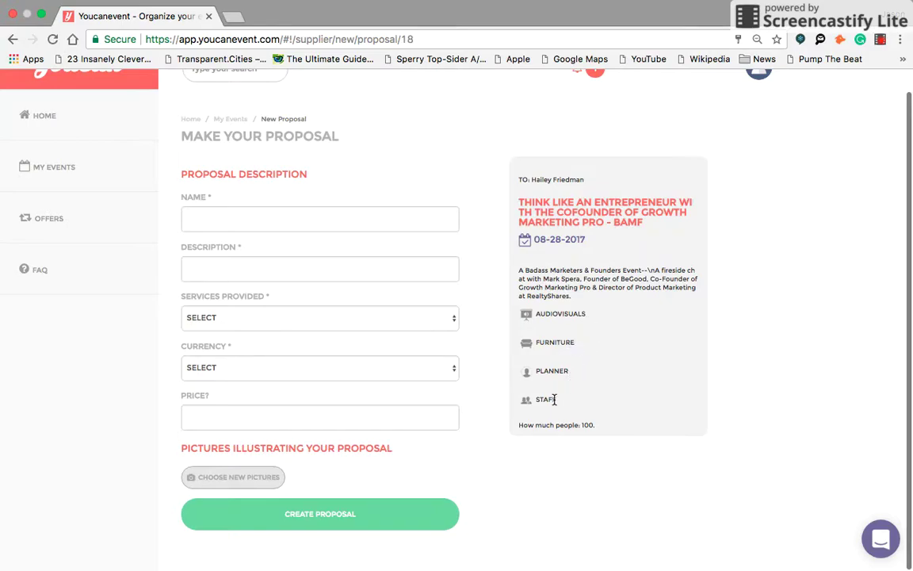
Name the proposal 'Chairs For Everyone' with description 'We provide chairs for any occasion'.
click(308, 221)
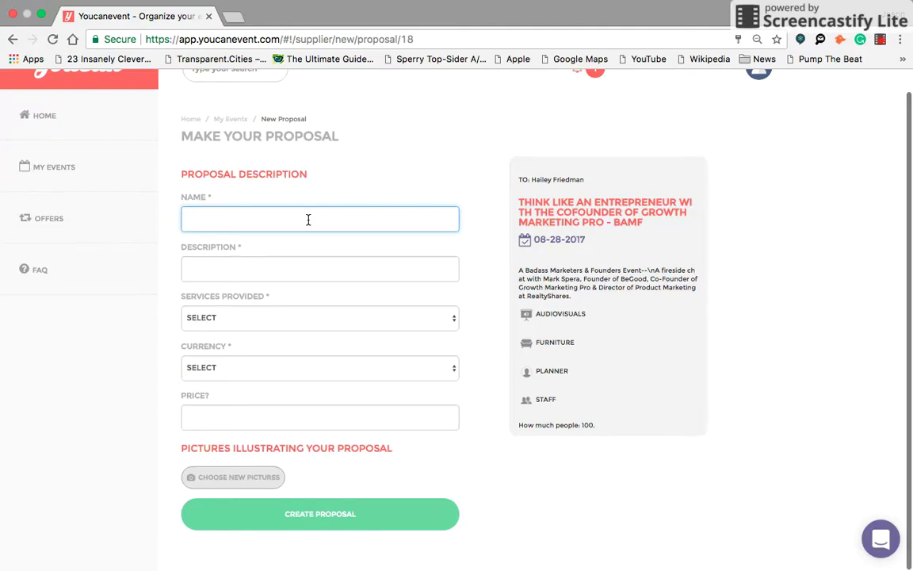
text(Chairs For Everyone)
click(253, 269)
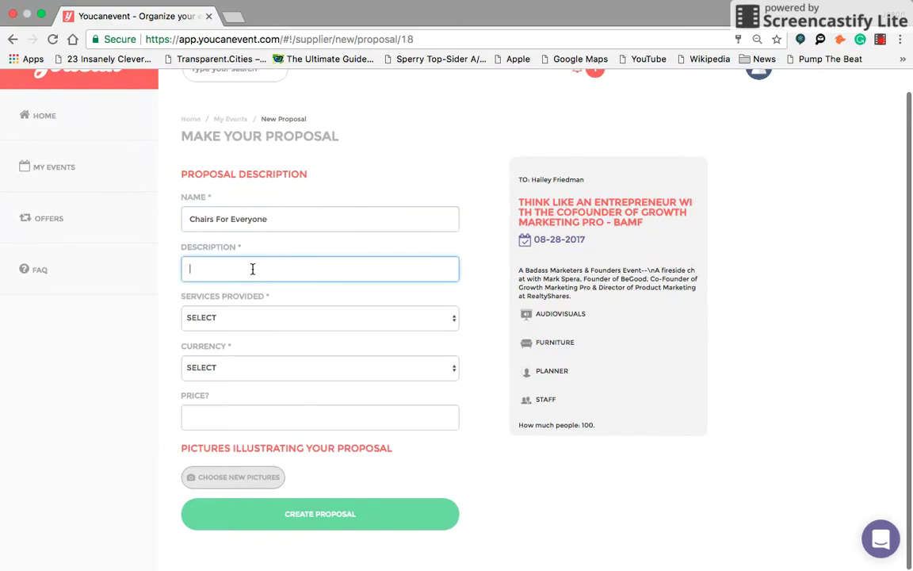
text(We provide chairs for any occasion)
Set the service provided to Furniture and the currency to USD.
click(292, 329)
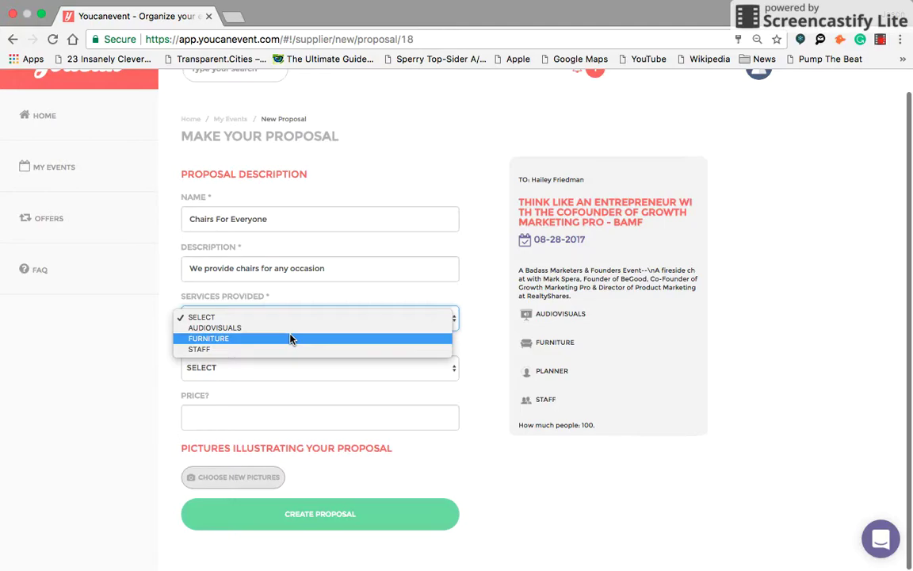
click(291, 339)
click(253, 369)
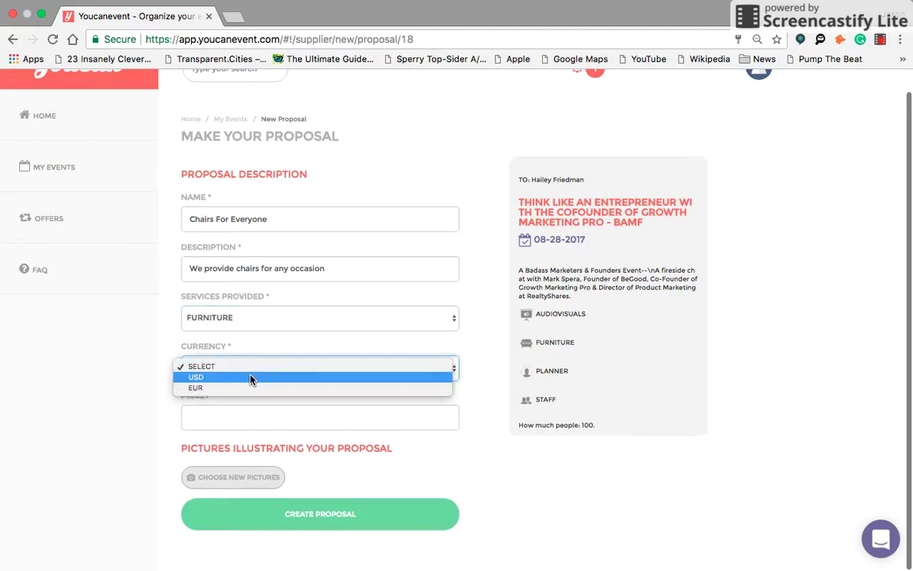
click(251, 377)
click(249, 420)
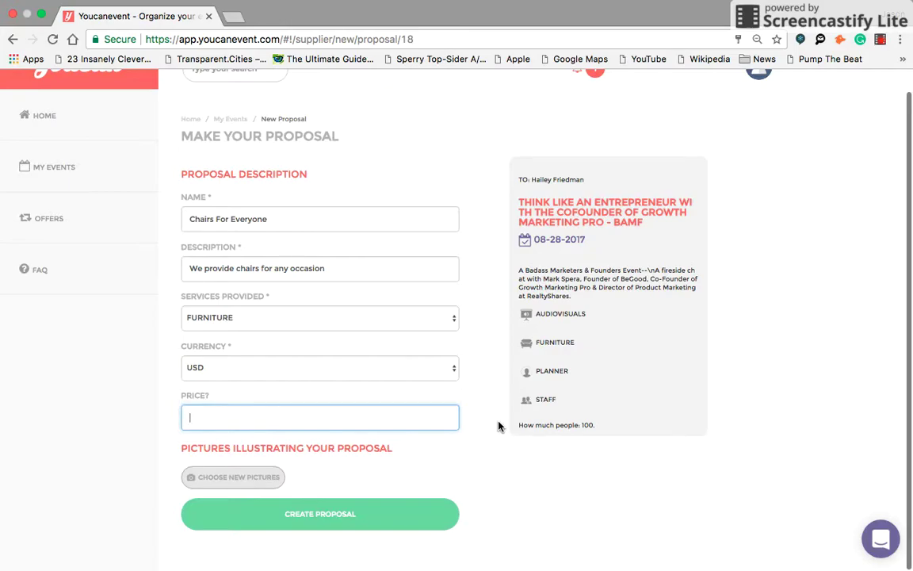
Add momchairs-1.jpg from Downloads as the proposal's picture.
click(267, 483)
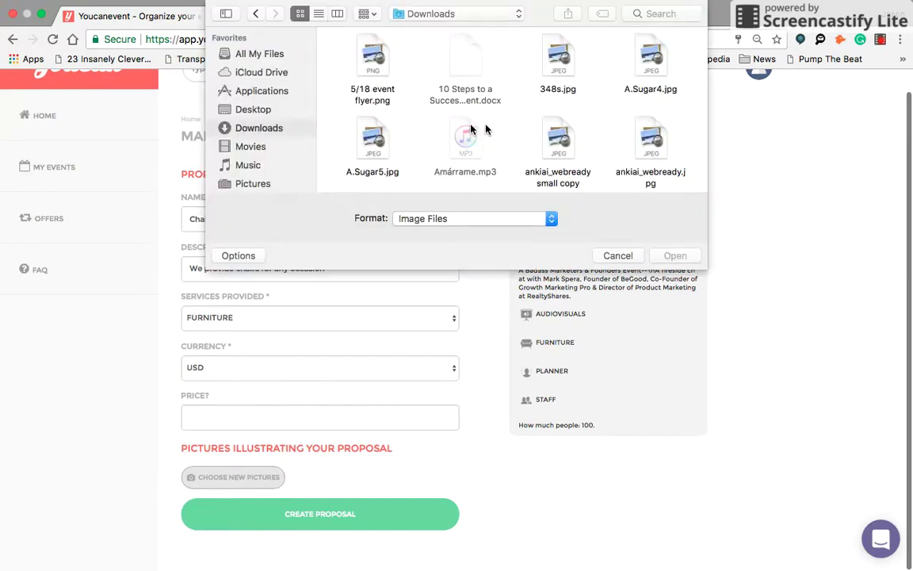
scroll(471, 129, down, 10)
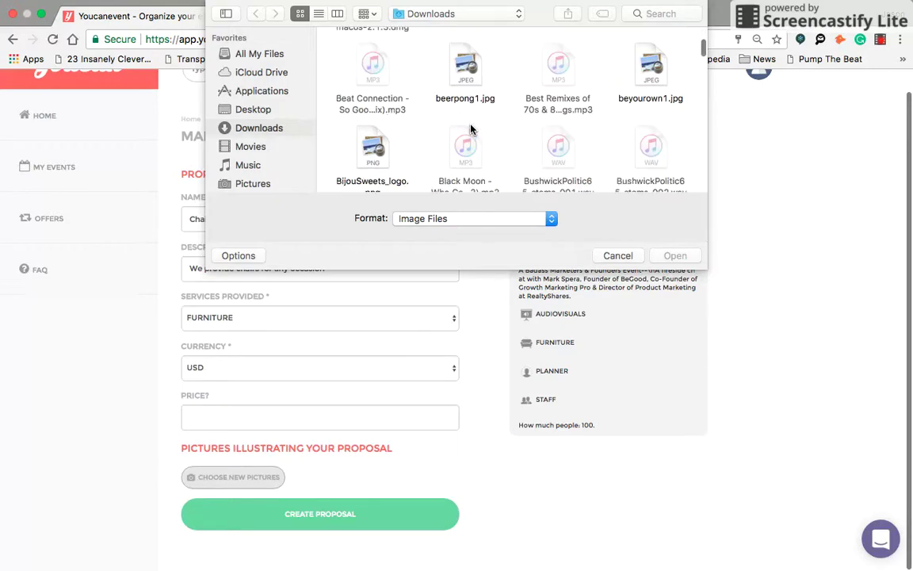
scroll(471, 129, down, 5)
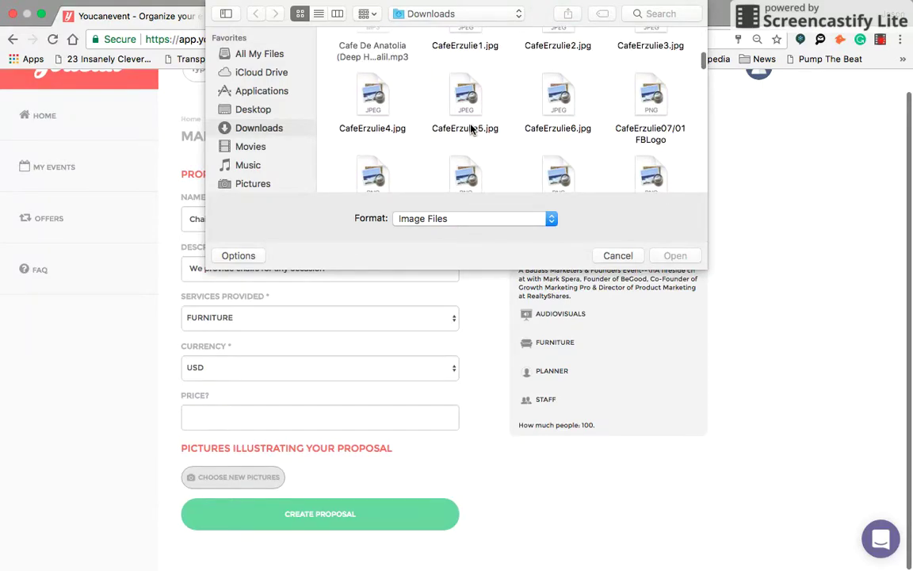
scroll(471, 129, down, 15)
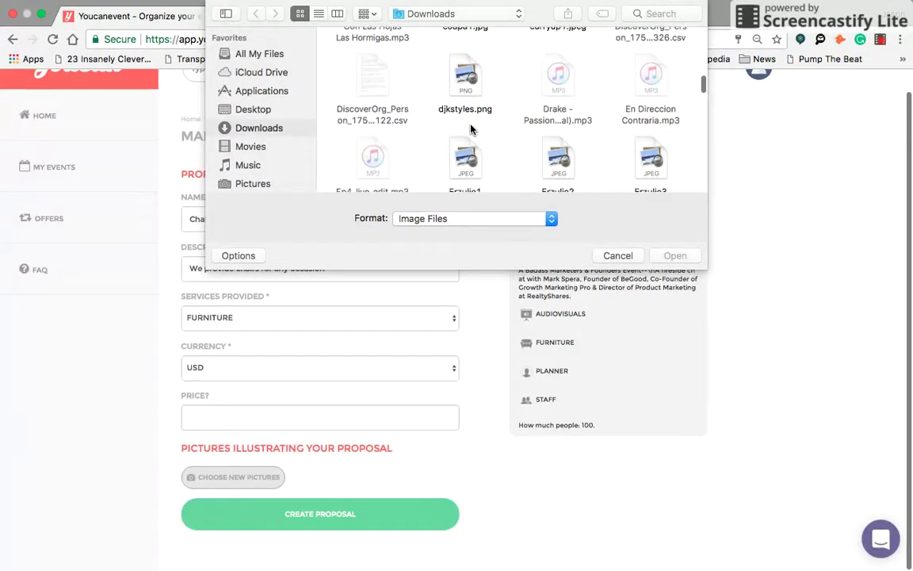
scroll(471, 129, down, 15)
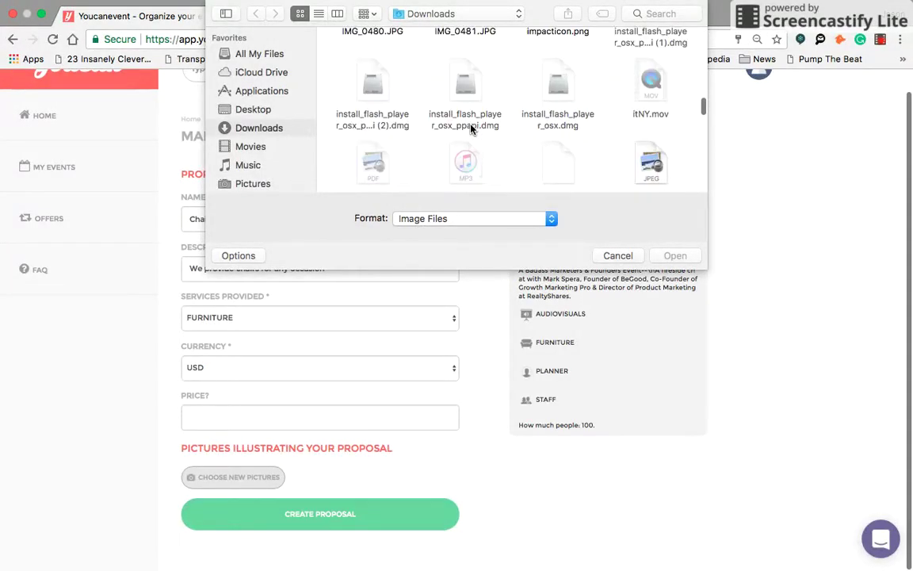
scroll(471, 129, down, 5)
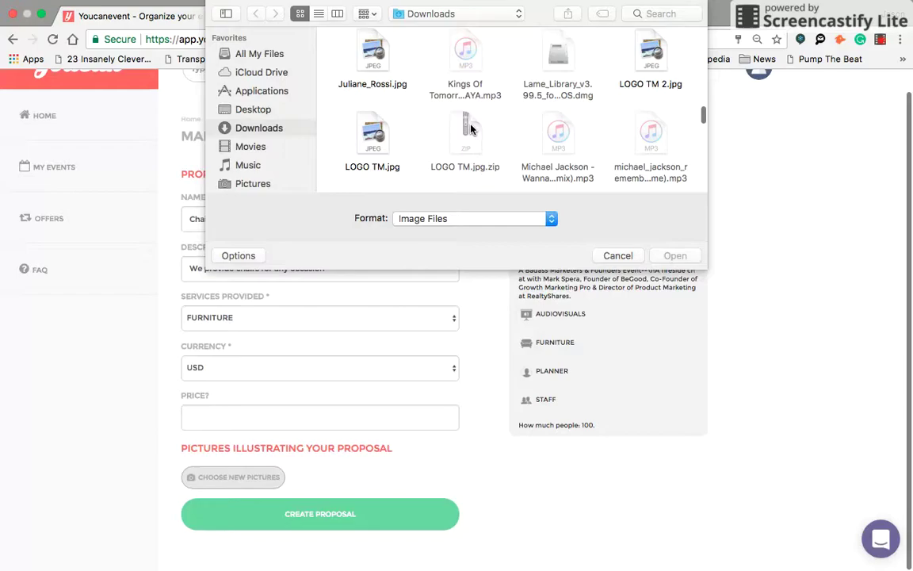
scroll(471, 129, down, 2)
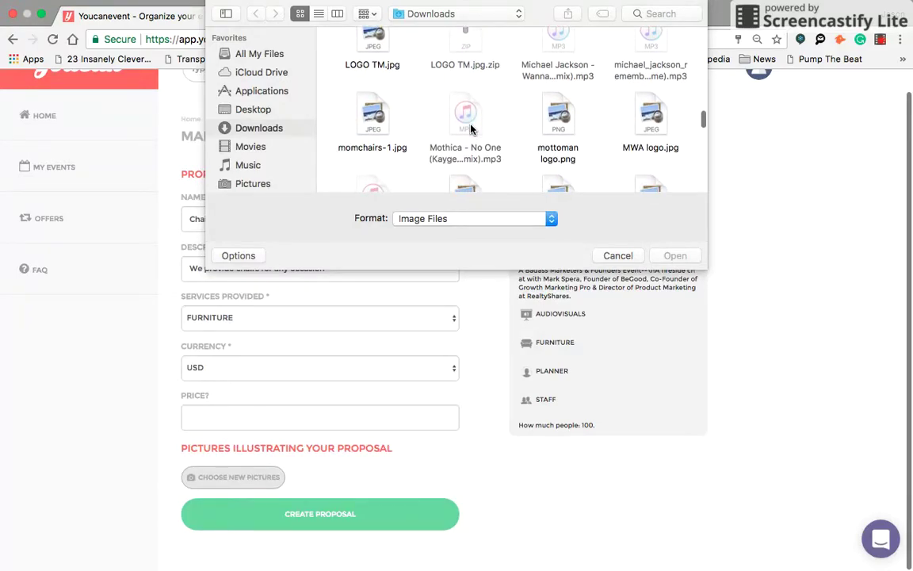
click(377, 117)
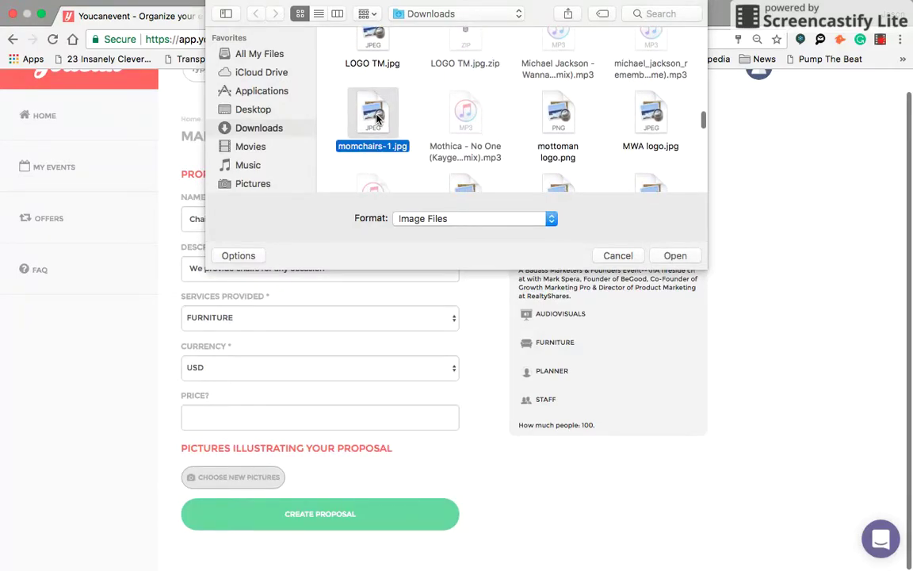
double_click(377, 118)
scroll(470, 396, down, 1)
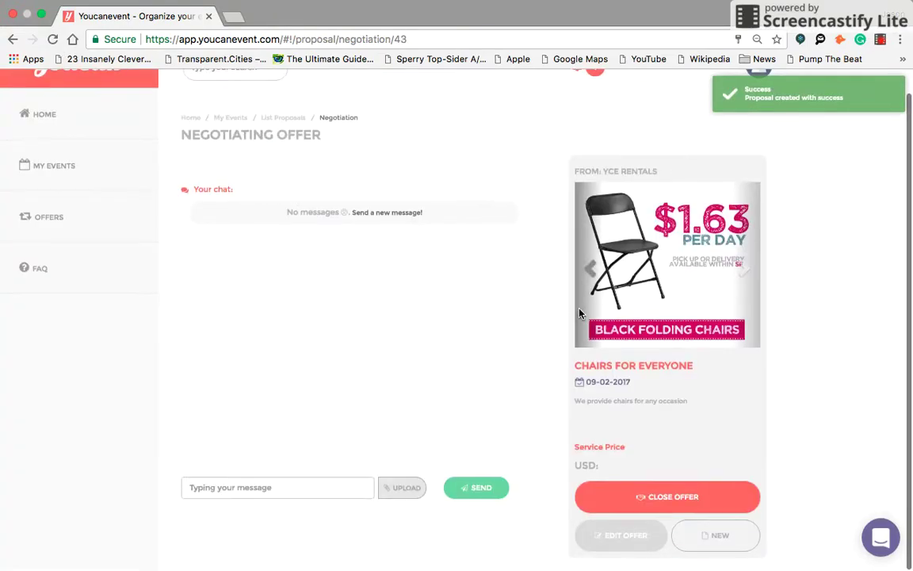
Send the chat message 'hey, we are looking forward to providing the chairs for your party'.
click(215, 493)
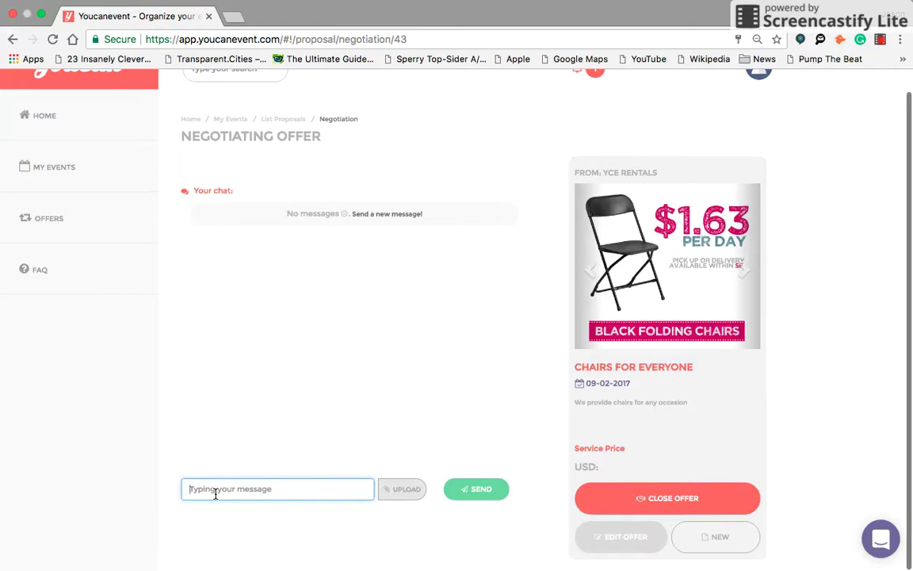
text(hey )
text( we are looking forwar)
text(d to providing )
text(the chair)
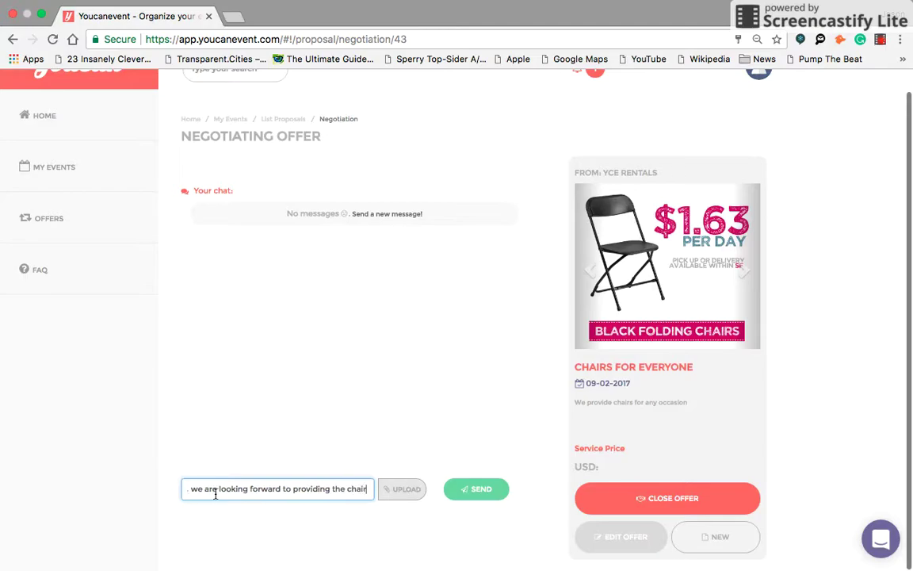
text(s for your party)
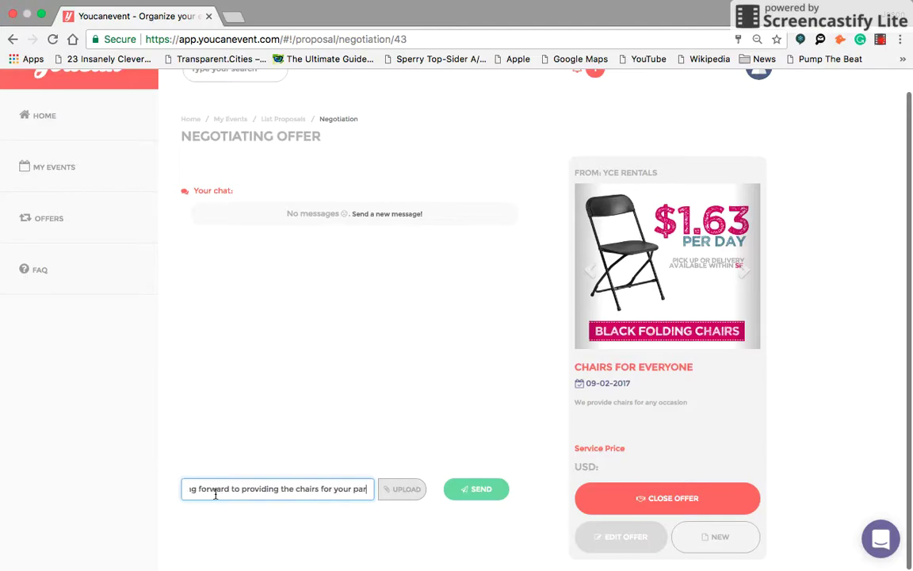
click(478, 492)
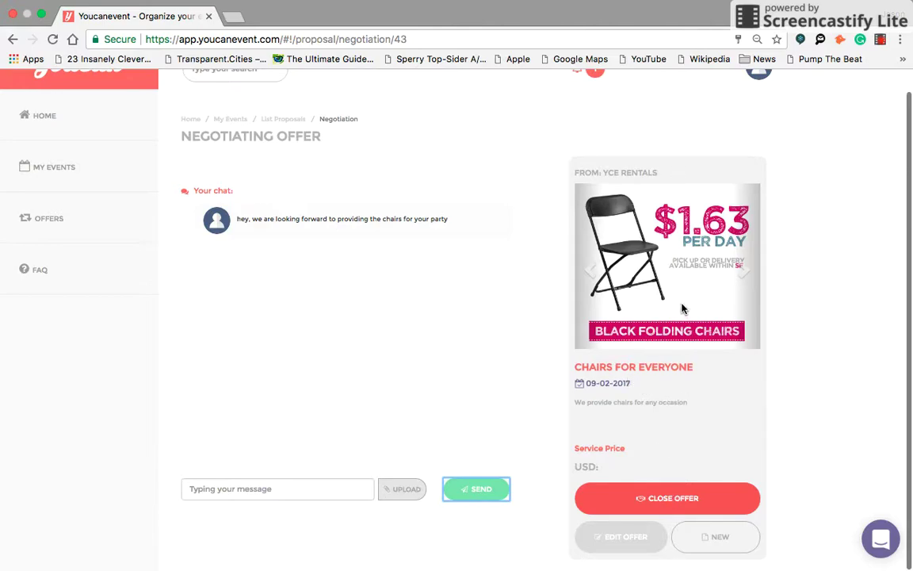
Go back to the deals overview and open the BAMF deal's proposal details.
click(719, 537)
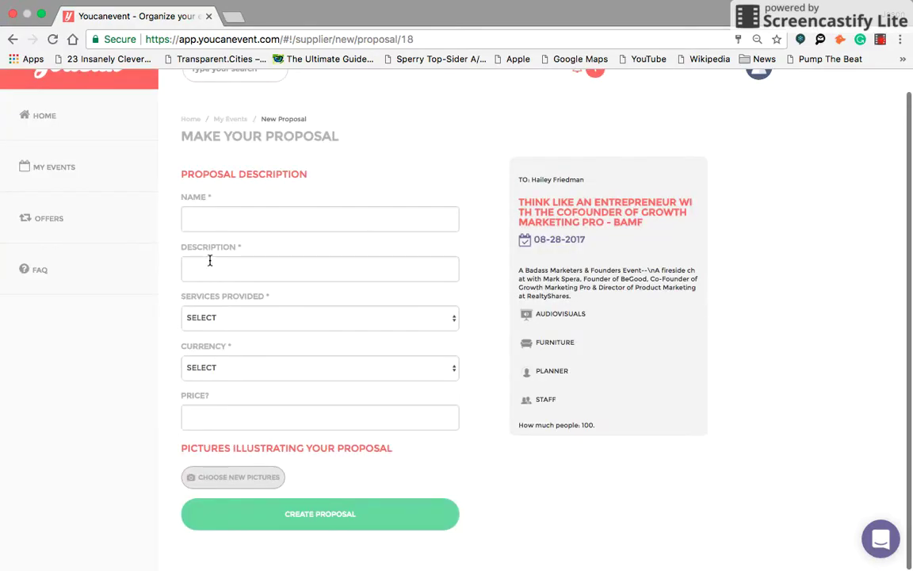
click(78, 117)
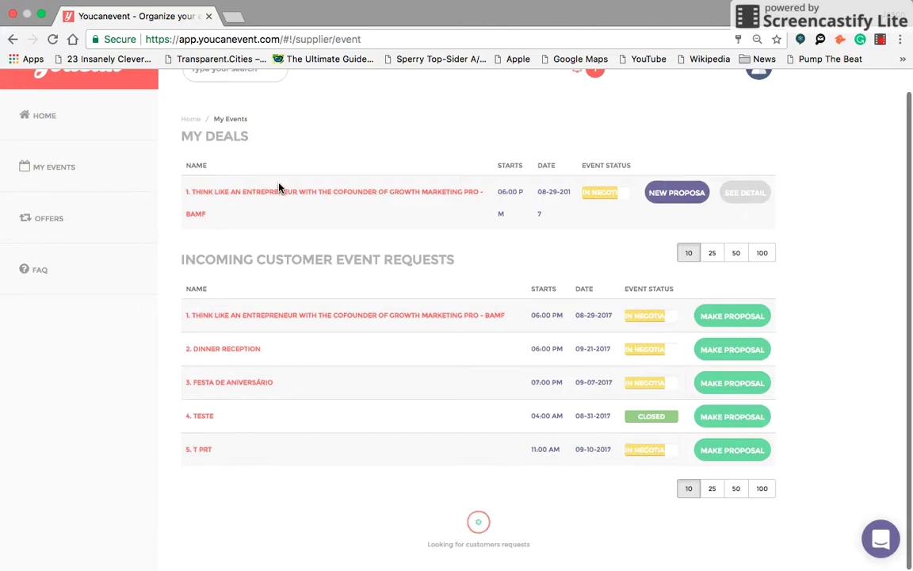
click(746, 193)
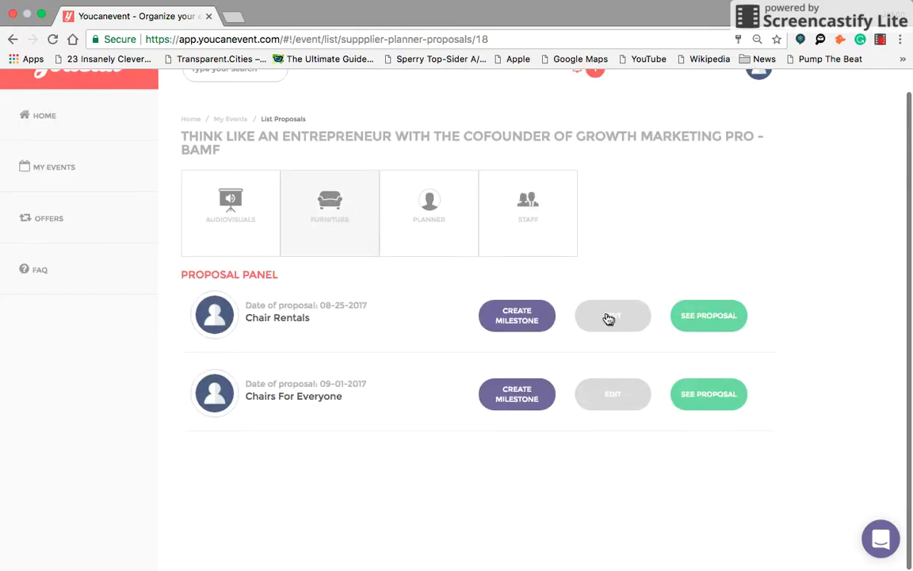
Add a 1st Milestone for Chairs For Everyone, then return to the My Events home page.
click(546, 402)
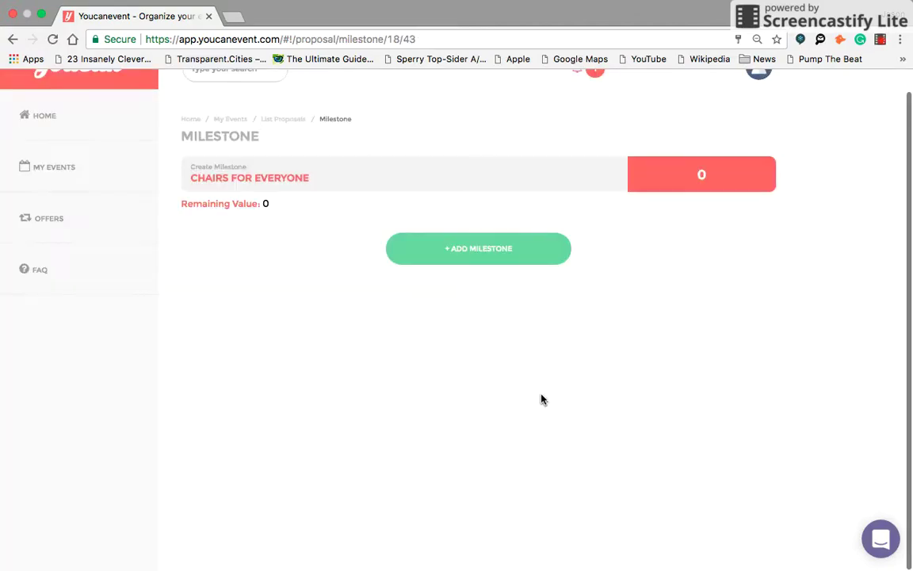
click(471, 250)
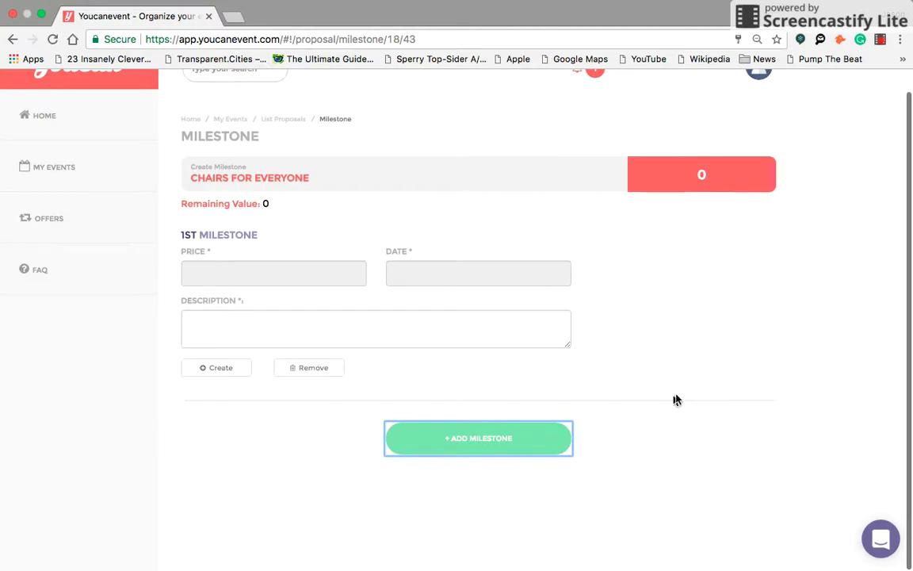
scroll(659, 248, up, 1)
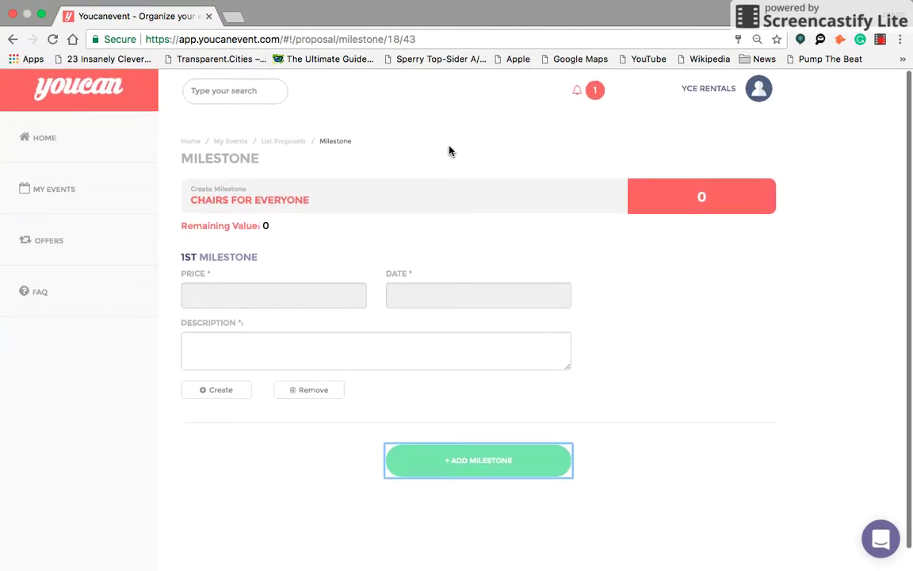
click(92, 142)
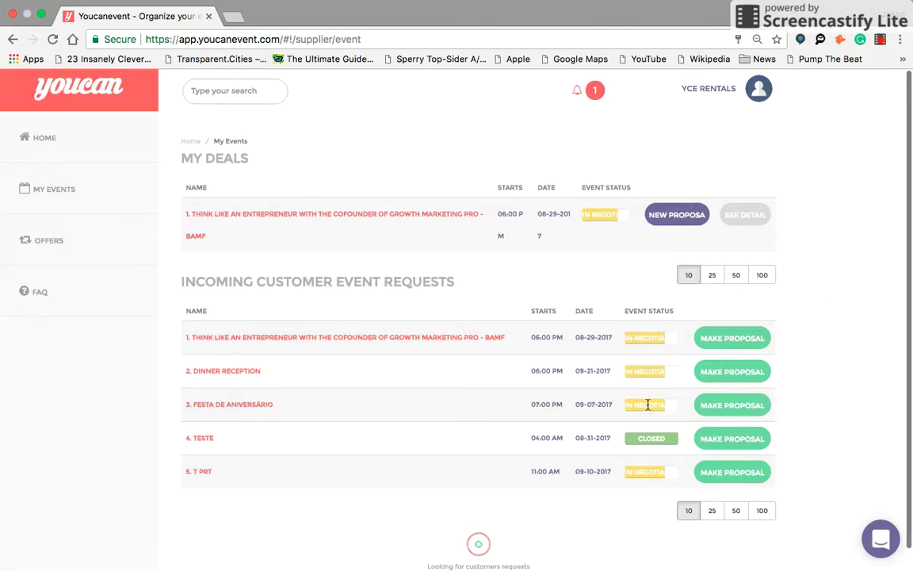
scroll(648, 407, down, 1)
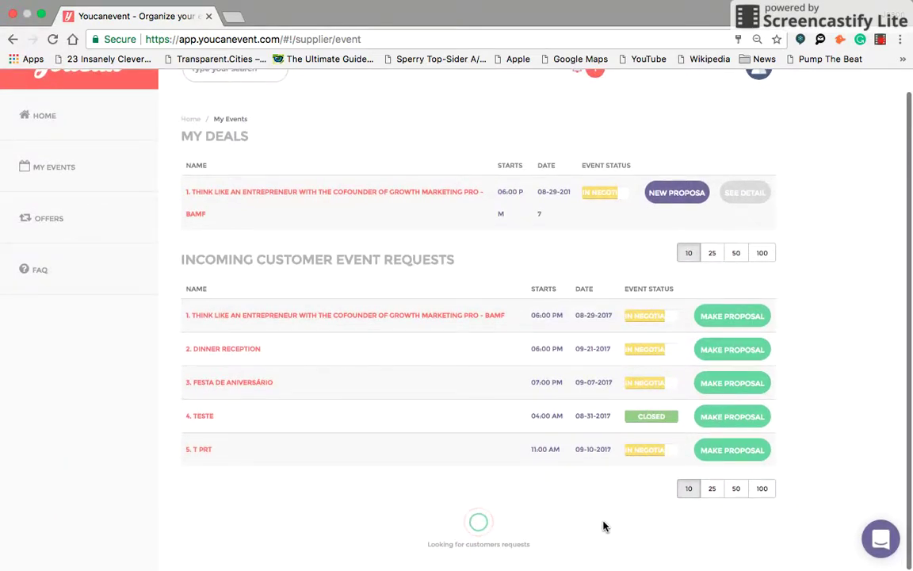